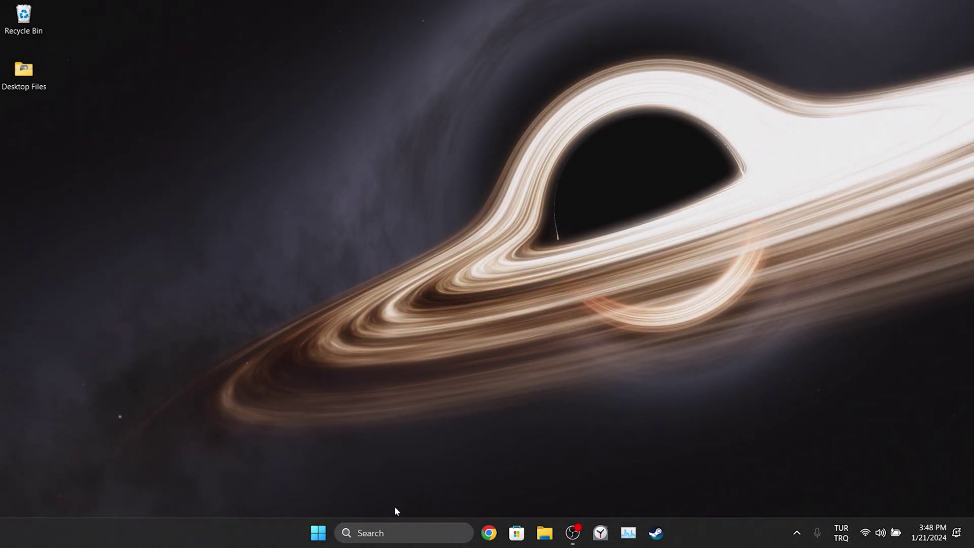
Search for 'file explorer options' and open the File Explorer Options dialog.
left_click(373, 532)
type("file explorer")
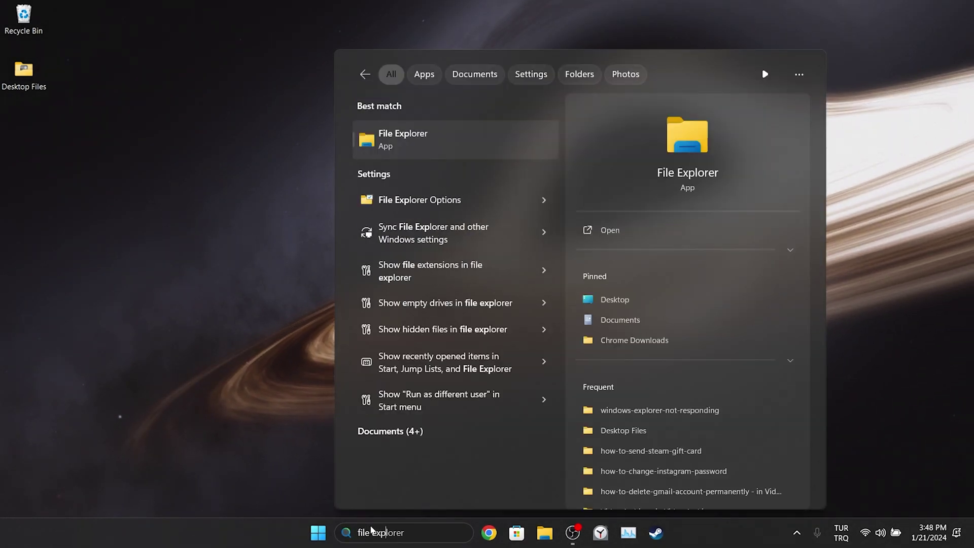
type(" options")
left_click(424, 142)
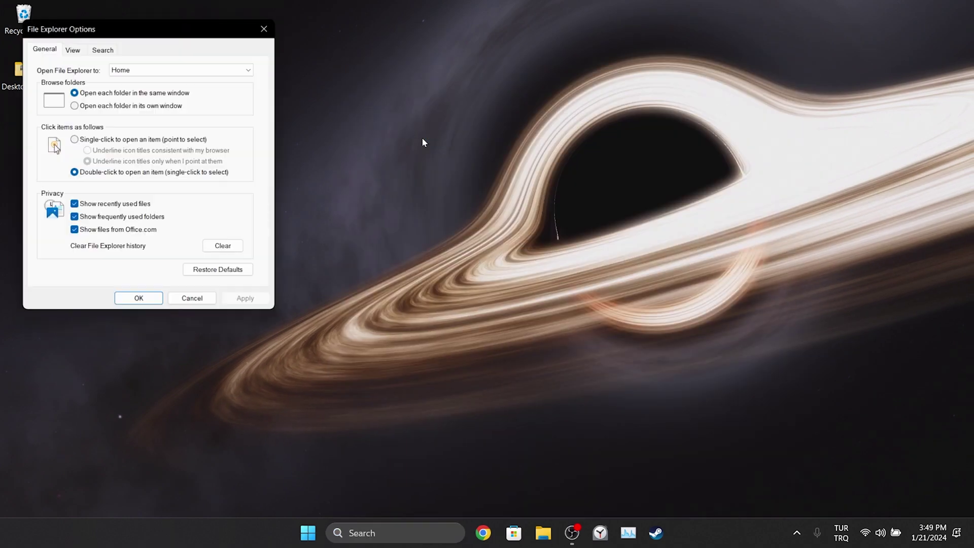
left_click_drag(148, 26, 261, 75)
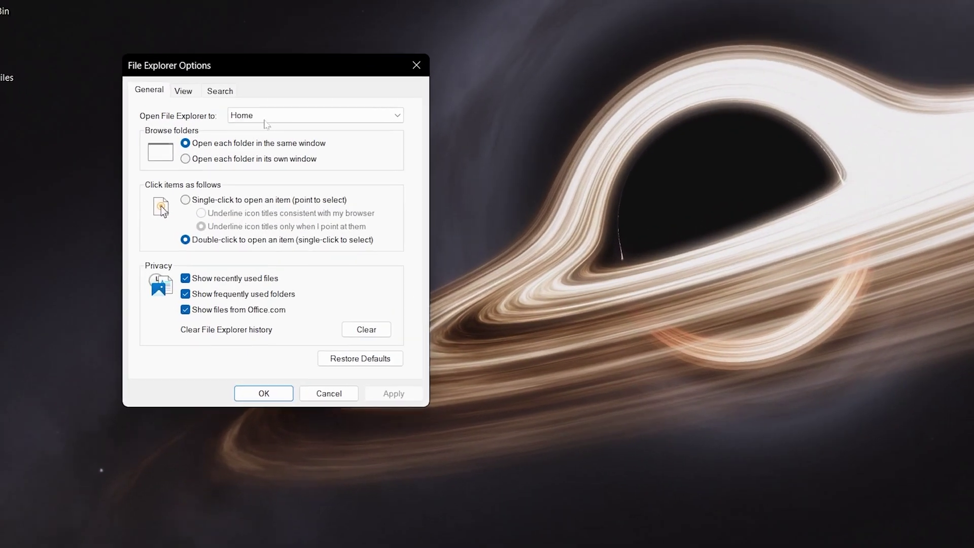
Set 'Open File Explorer to' This PC.
left_click(244, 118)
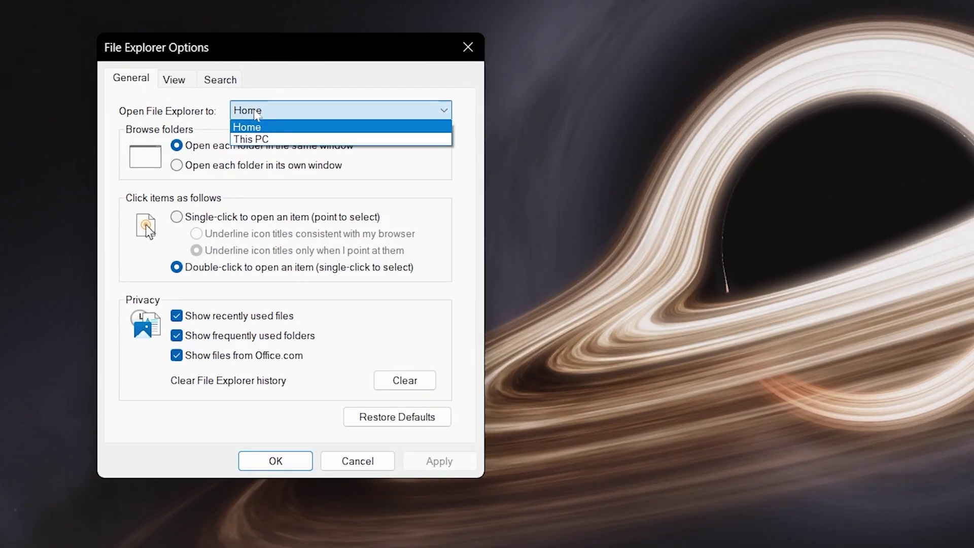
left_click(258, 139)
left_click(262, 117)
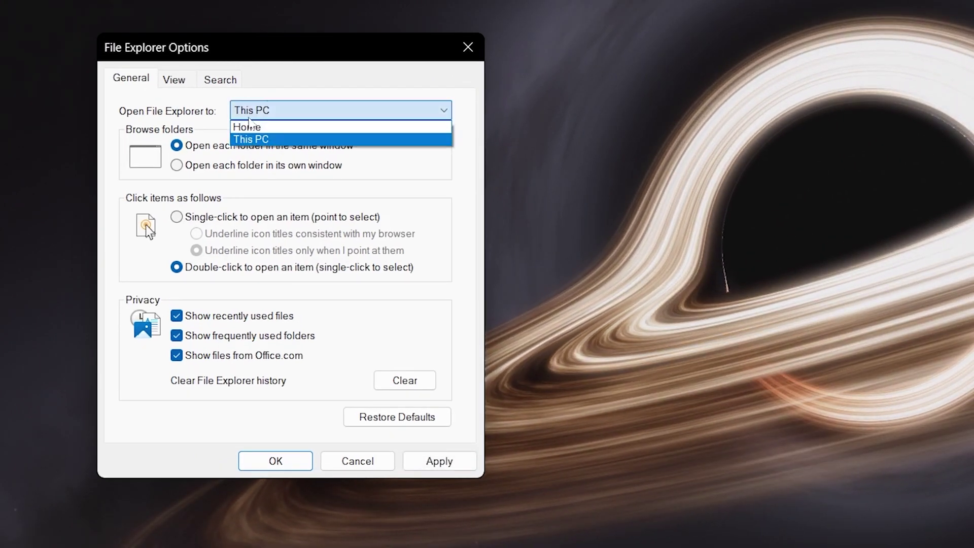
left_click(253, 127)
left_click(257, 116)
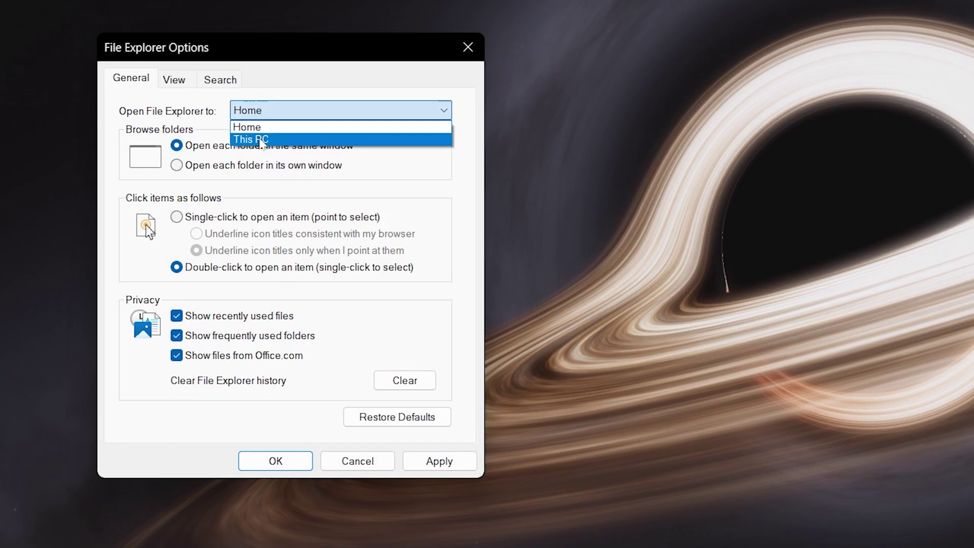
left_click(251, 139)
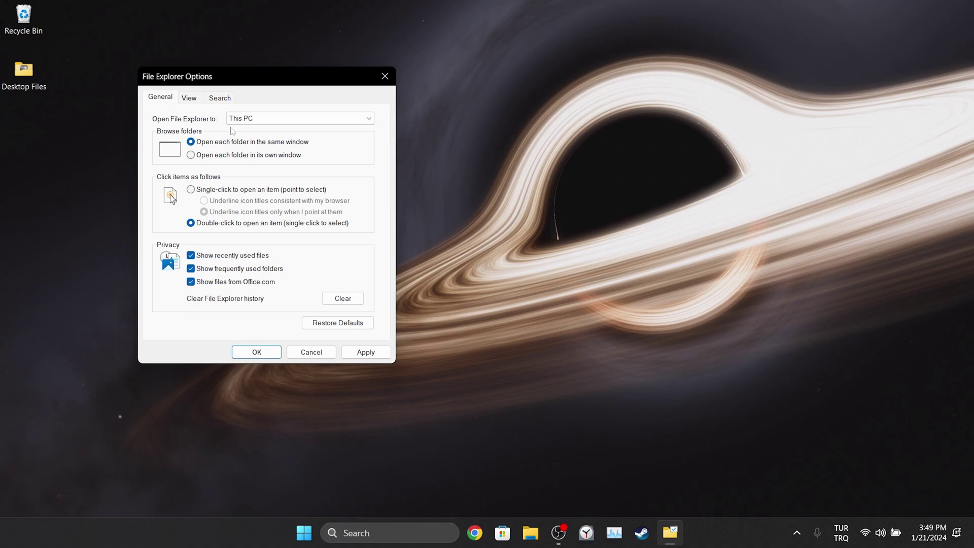
Clear the File Explorer history, apply the settings and close the dialog with OK.
left_click(341, 302)
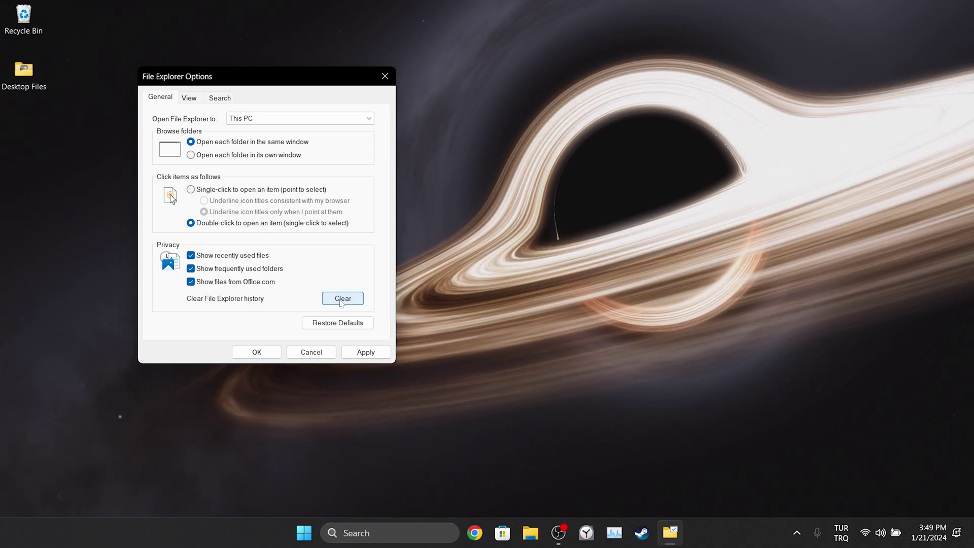
left_click(366, 352)
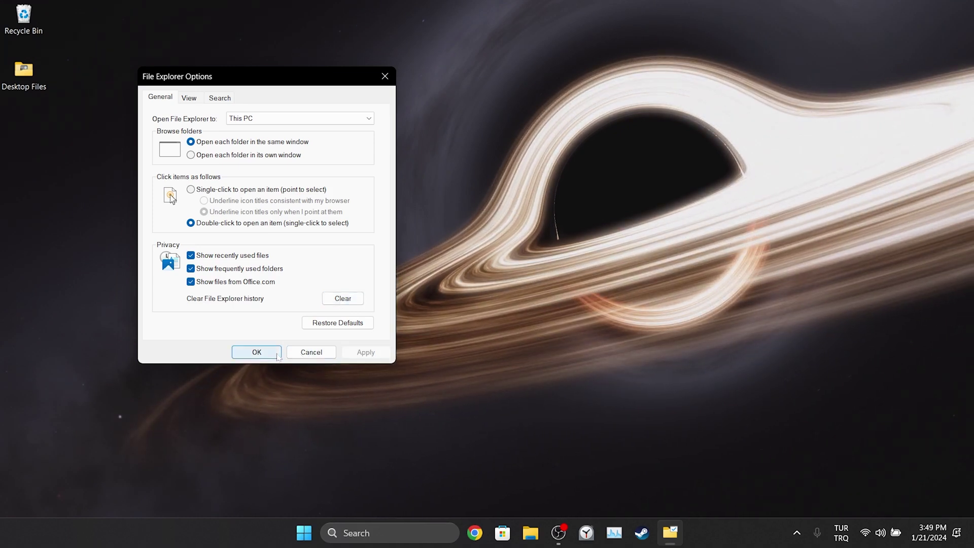
left_click(276, 352)
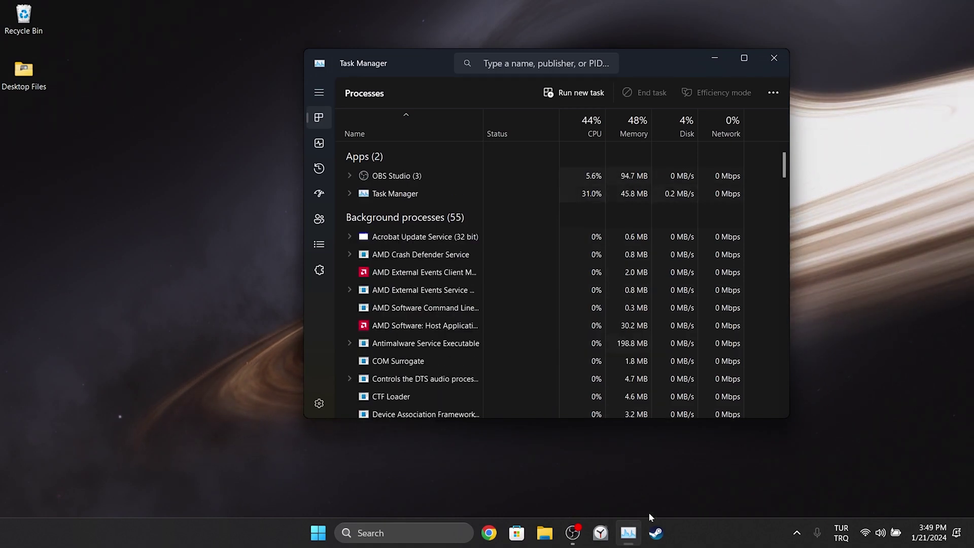
Find Windows Explorer in Task Manager's Processes list and end the task.
left_click_drag(784, 165, 798, 406)
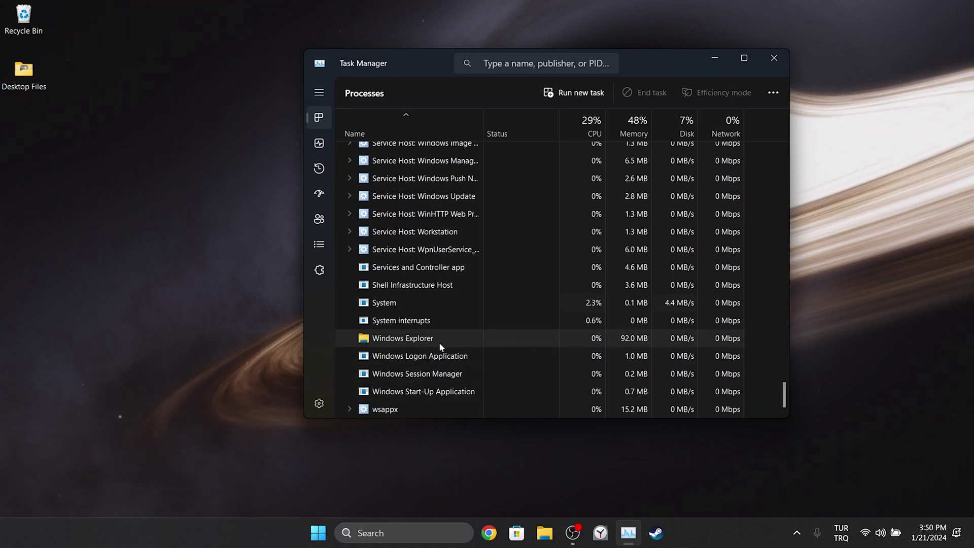
left_click(396, 341)
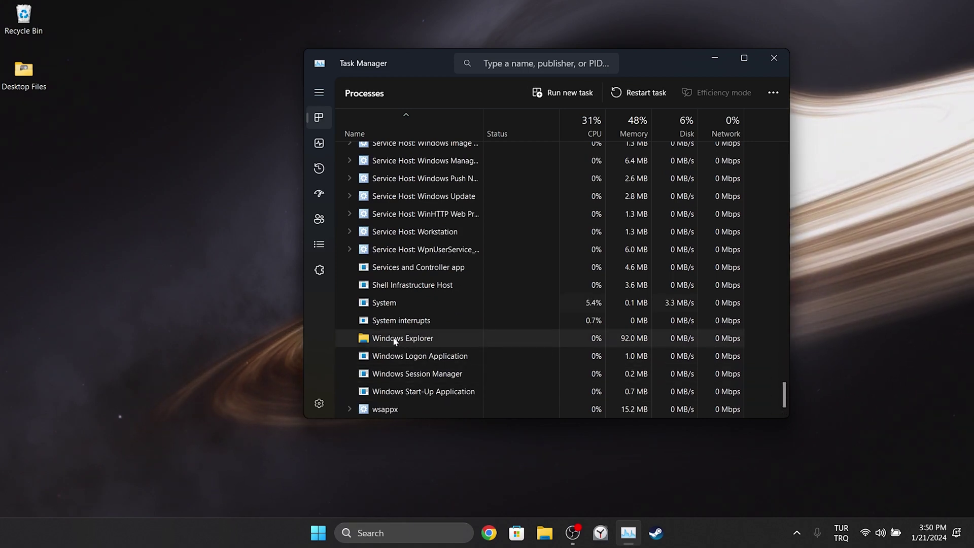
right_click(395, 340)
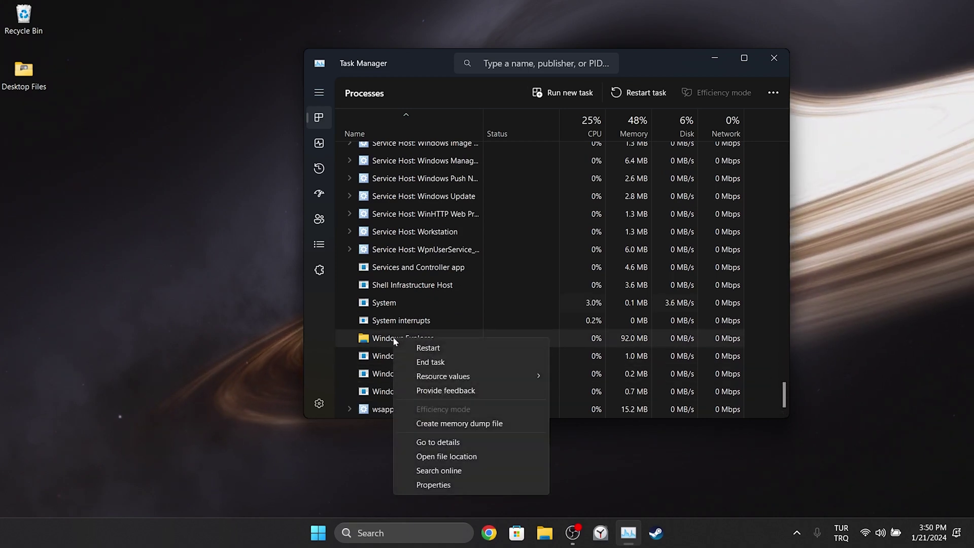
left_click(431, 362)
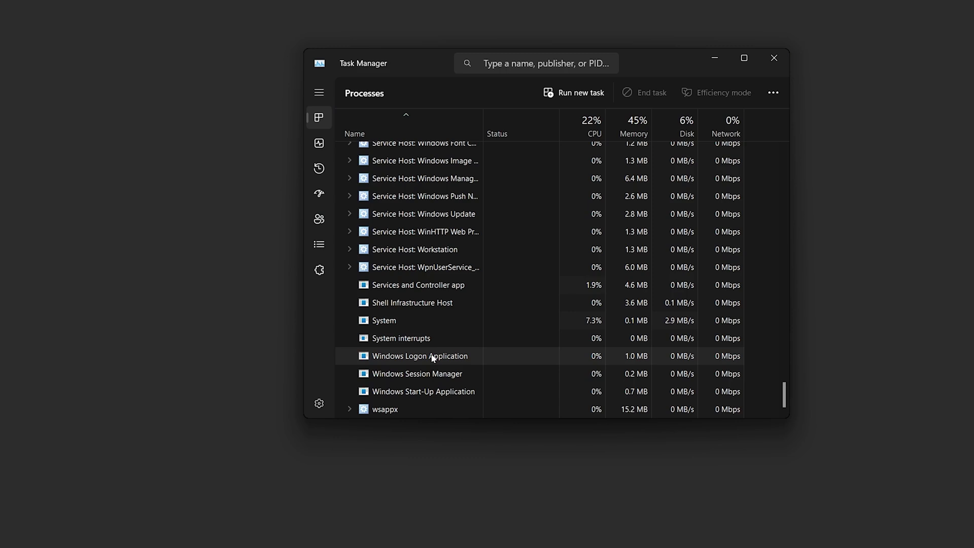
Run a new 'explorer' task from Task Manager to bring the desktop back.
left_click(578, 100)
type("explorer.exe")
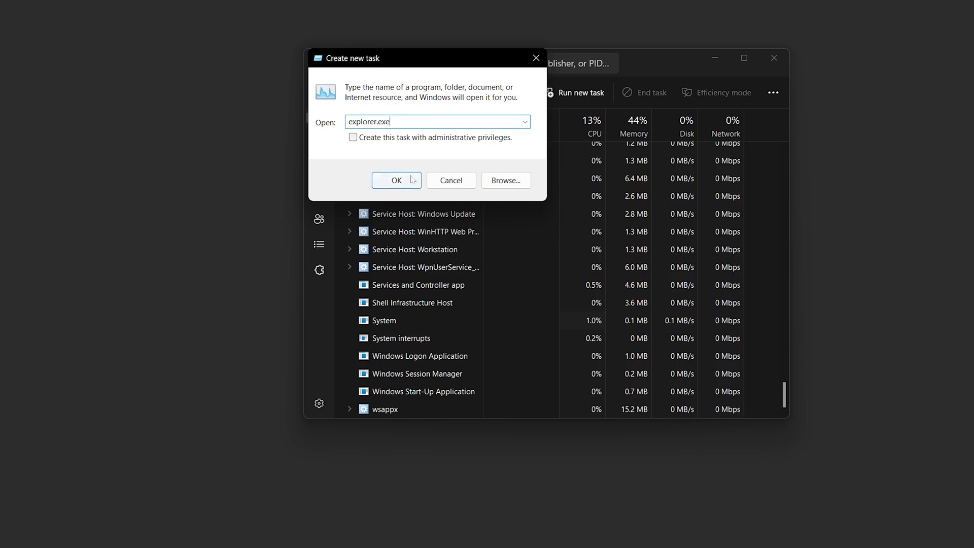
left_click(412, 179)
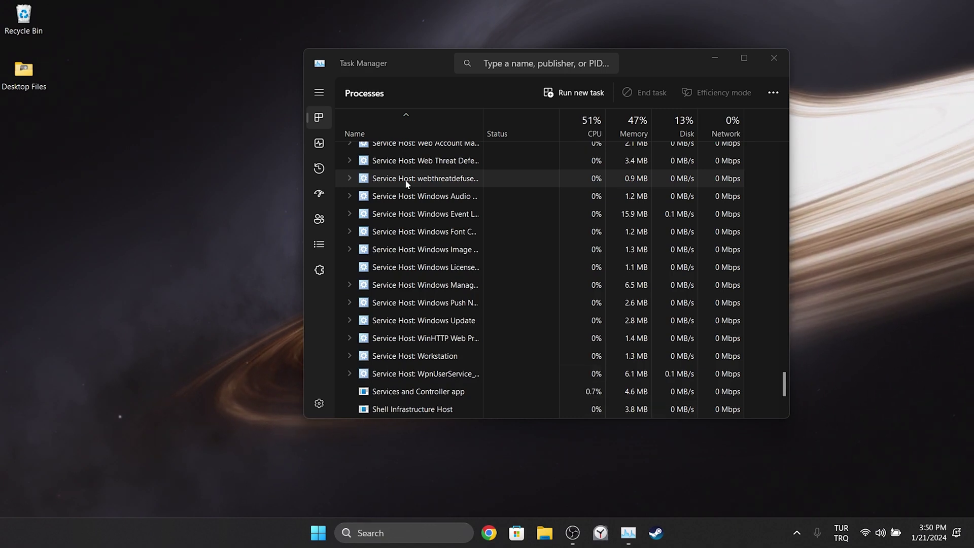
Select the Windows Explorer process, then close Task Manager.
scroll(406, 185, "down", 2)
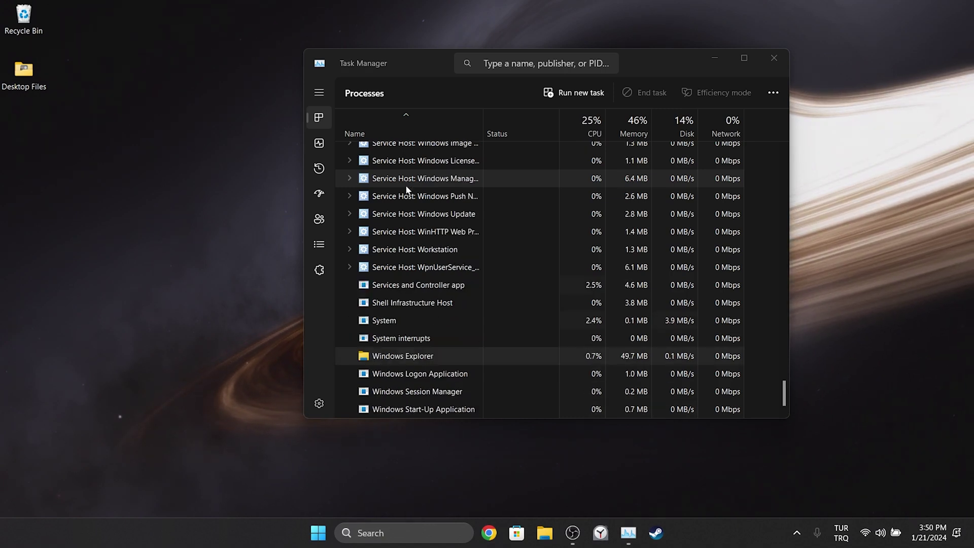
left_click(414, 341)
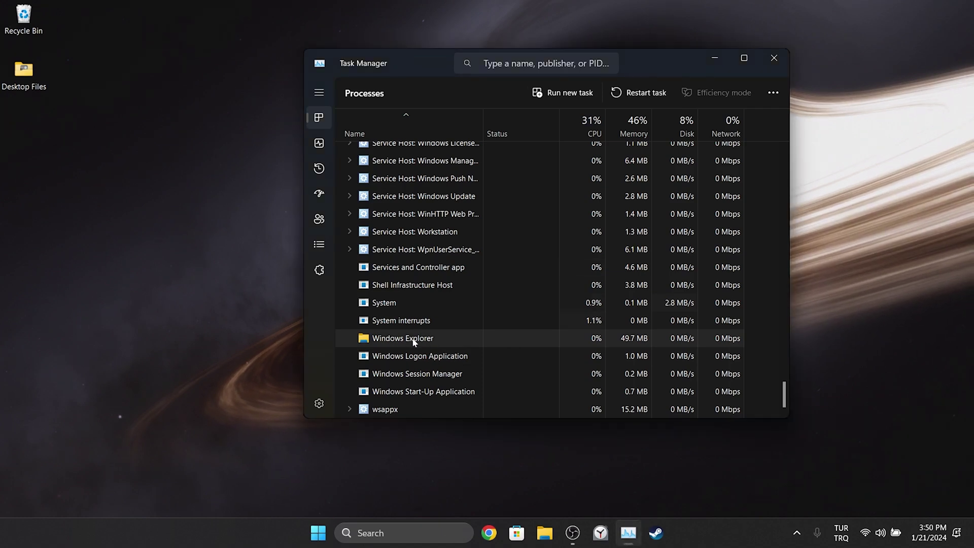
left_click(782, 57)
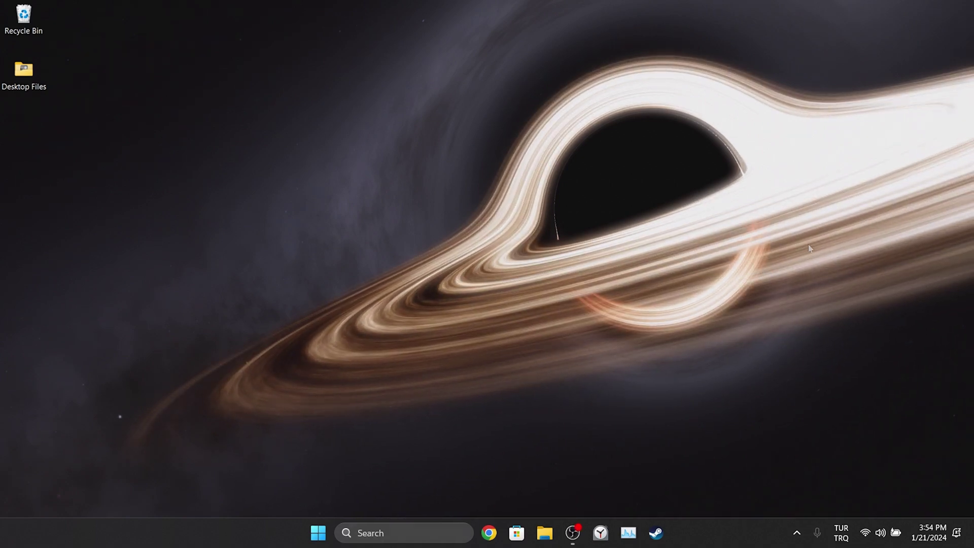
Launch Command Prompt as administrator from a 'cmd' search.
key("super+s")
type("cmd")
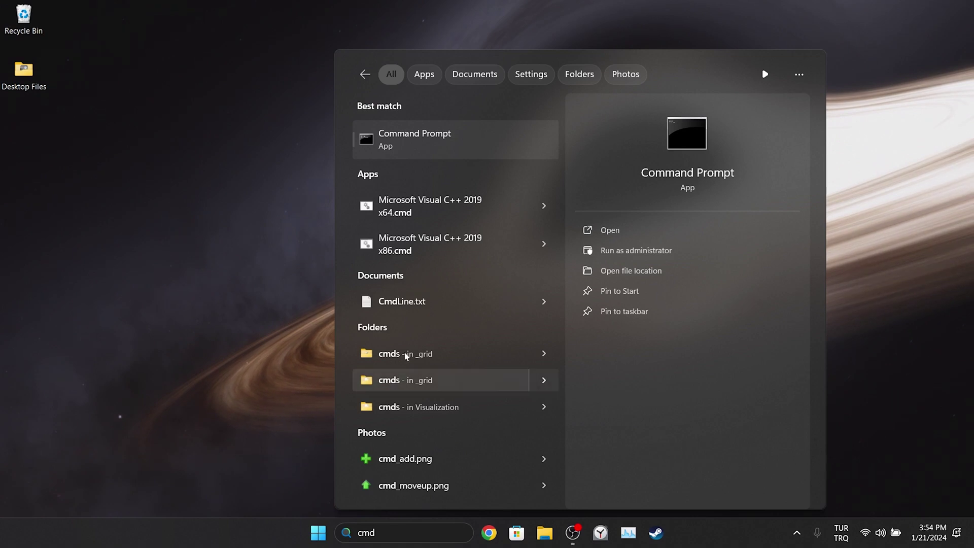
right_click(441, 140)
left_click(460, 154)
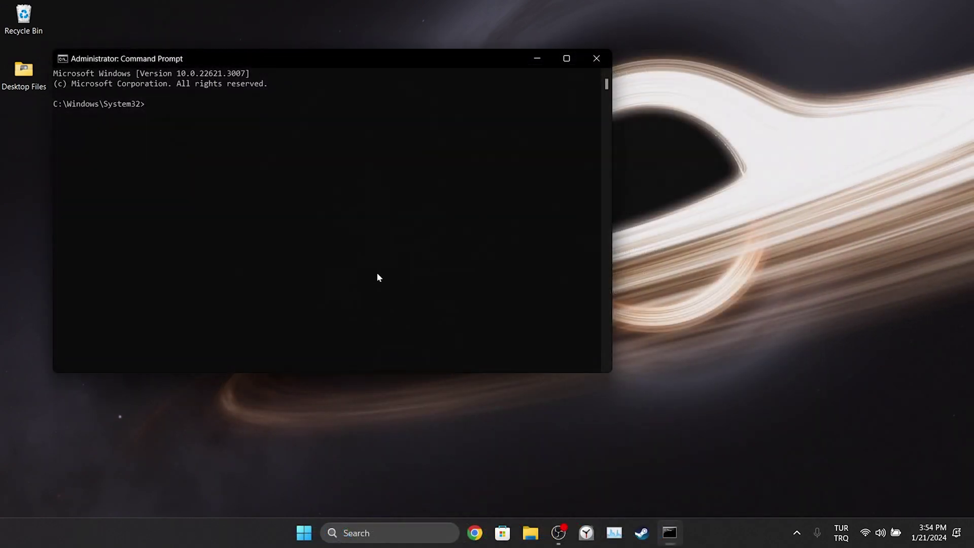
left_click_drag(232, 63, 342, 126)
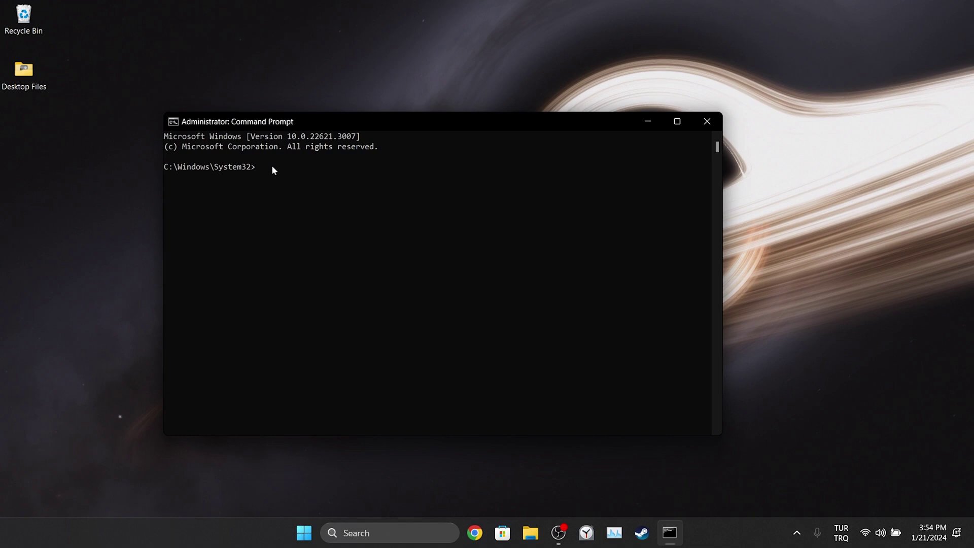
Run DISM.exe /Online /Cleanup-image /Restorehealth, then sfc /scannow.
type("DISM.exe /Online /Cleanup-image /Restorehealth")
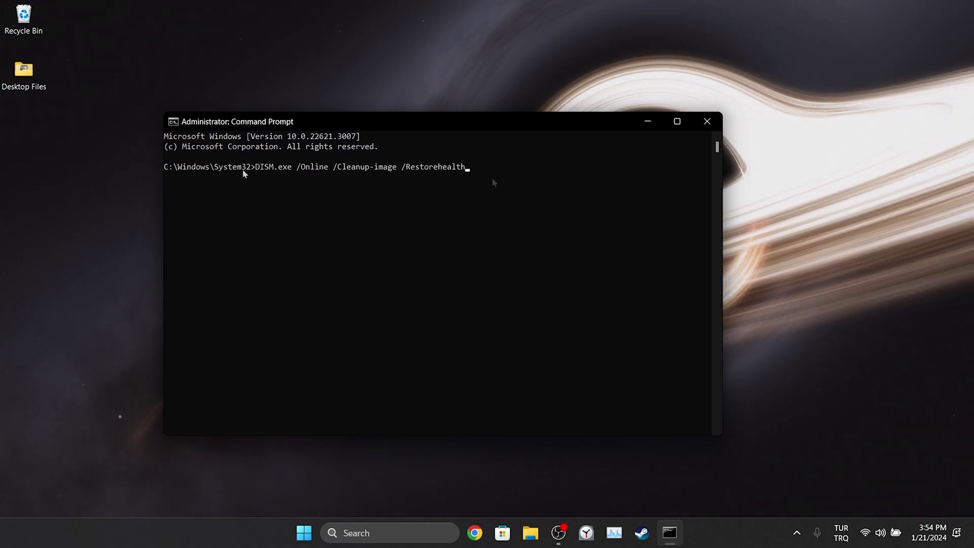
key("Return")
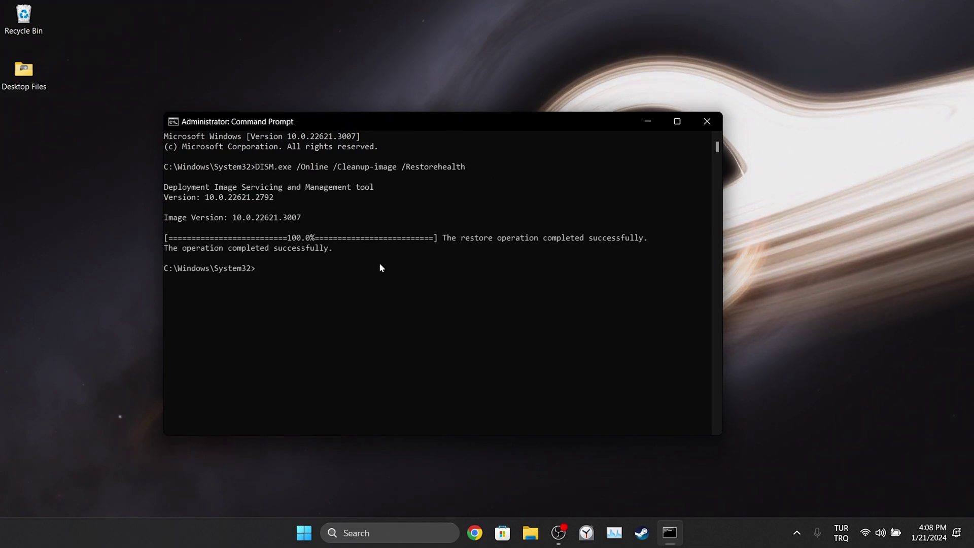
type("sfc /scannow")
key("Return")
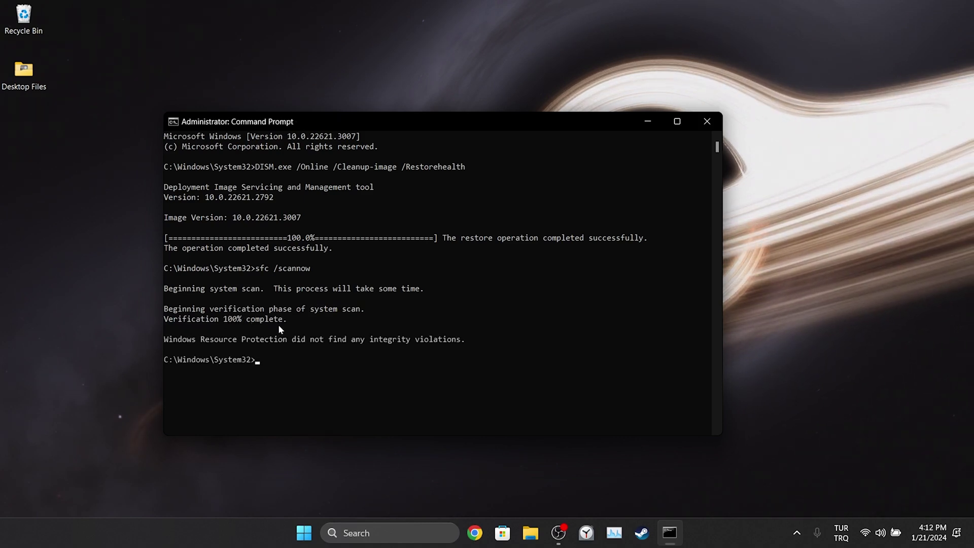
Close Command Prompt and show the Start menu's power options.
left_click(707, 121)
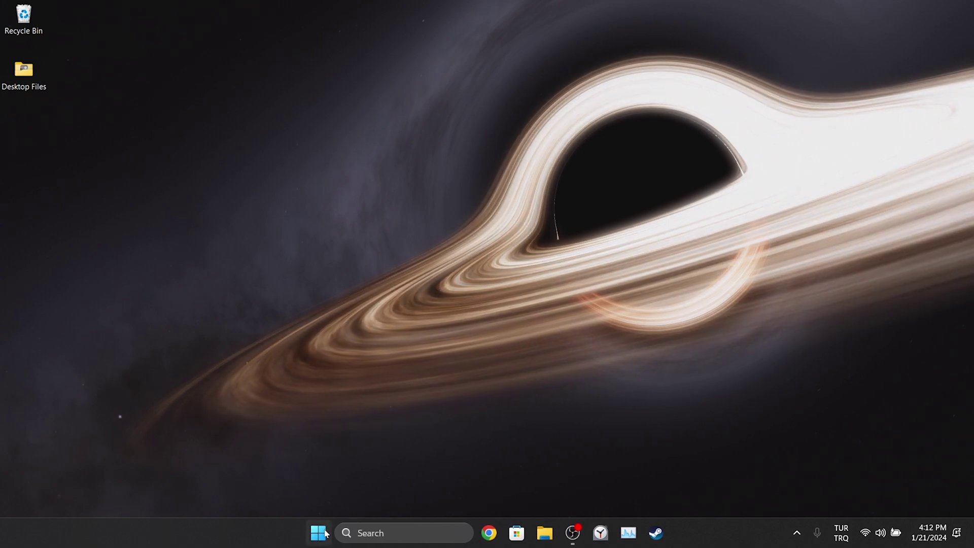
left_click(324, 532)
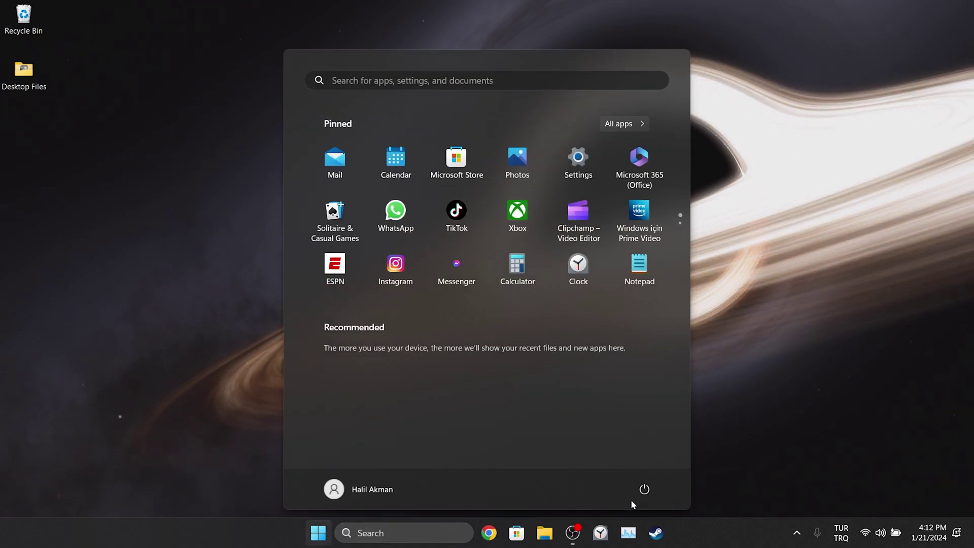
left_click(643, 494)
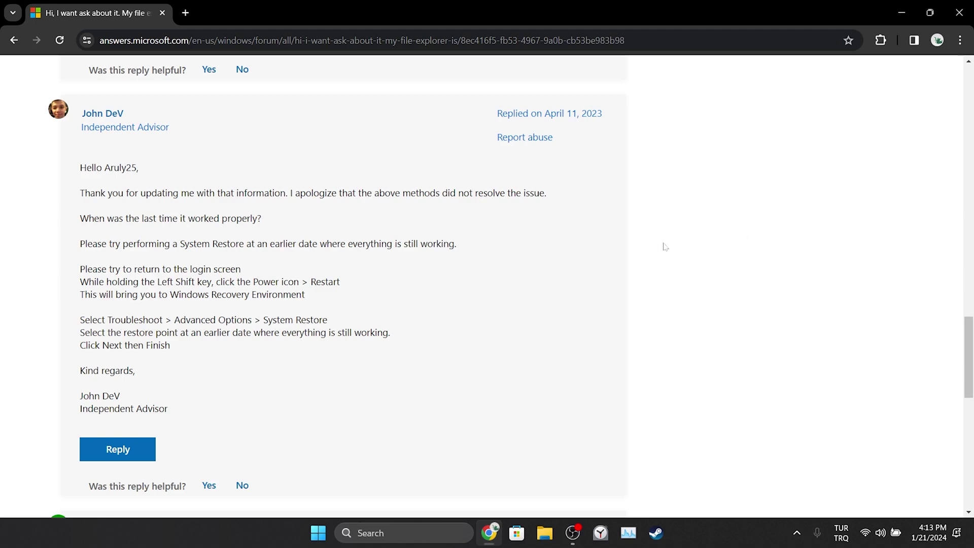
Highlight the forum lines recommending System Restore, then minimize Chrome to the desktop.
left_click_drag(80, 243, 511, 251)
left_click(519, 249)
scroll(670, 292, "down", 7)
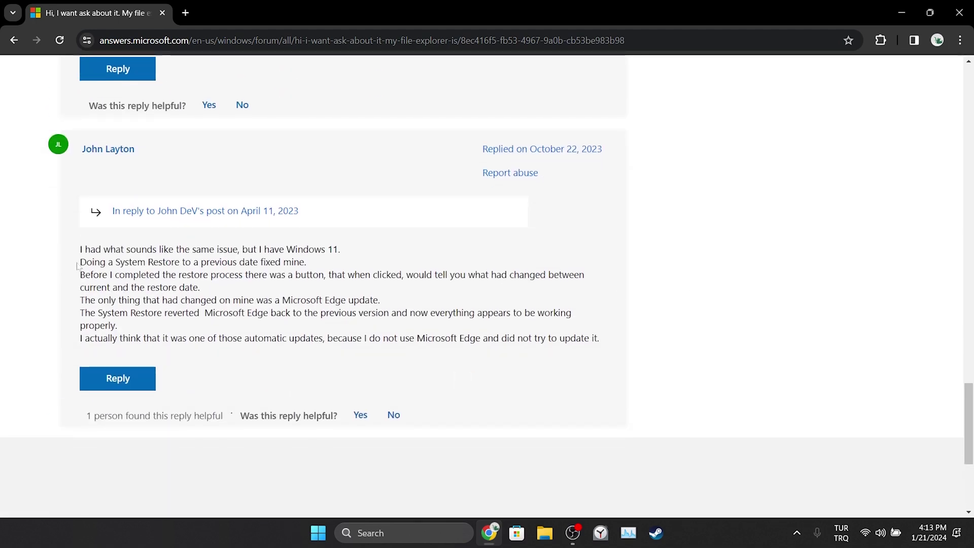
left_click_drag(81, 263, 315, 265)
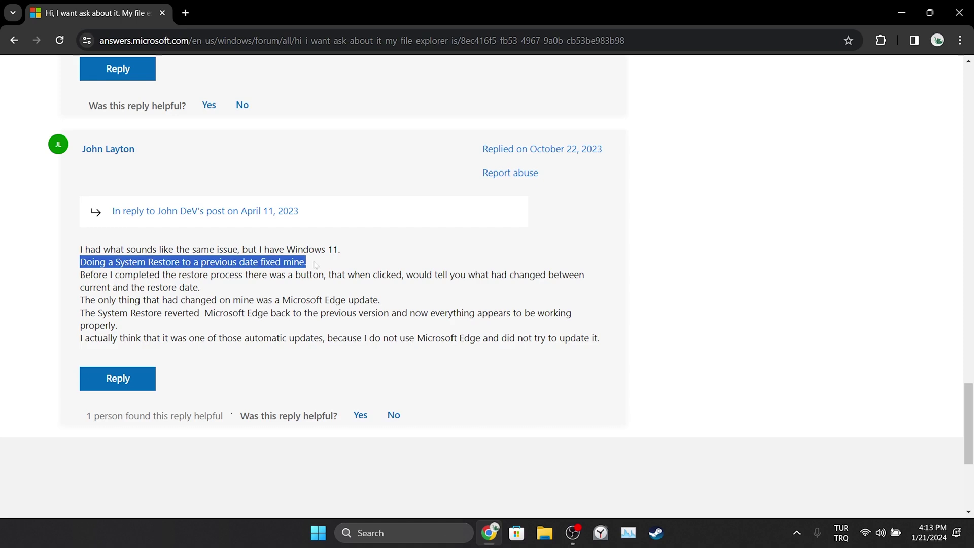
left_click(540, 266)
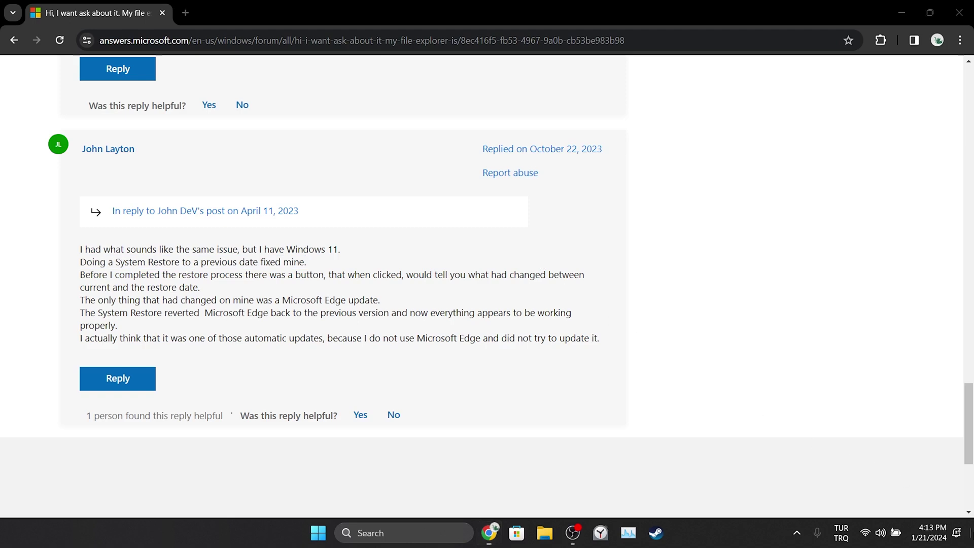
left_click(972, 533)
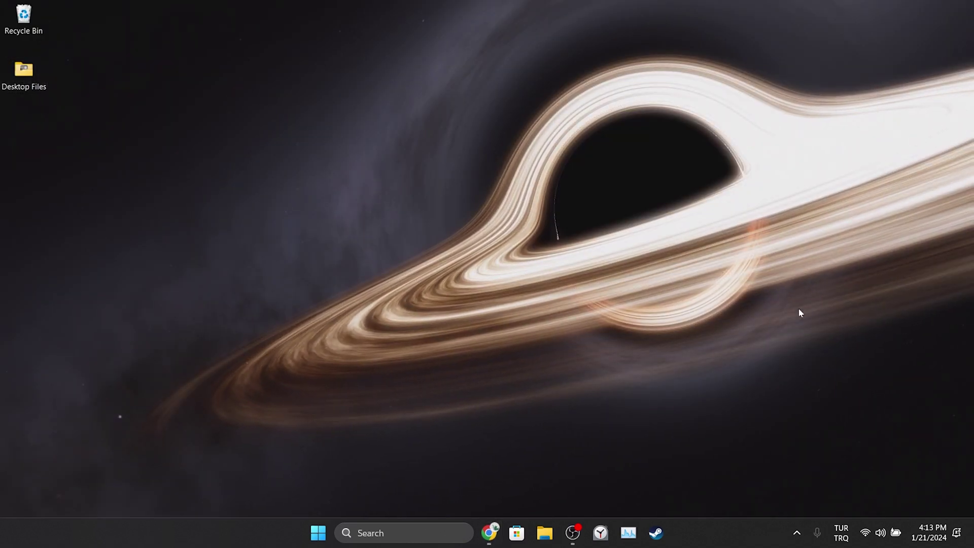